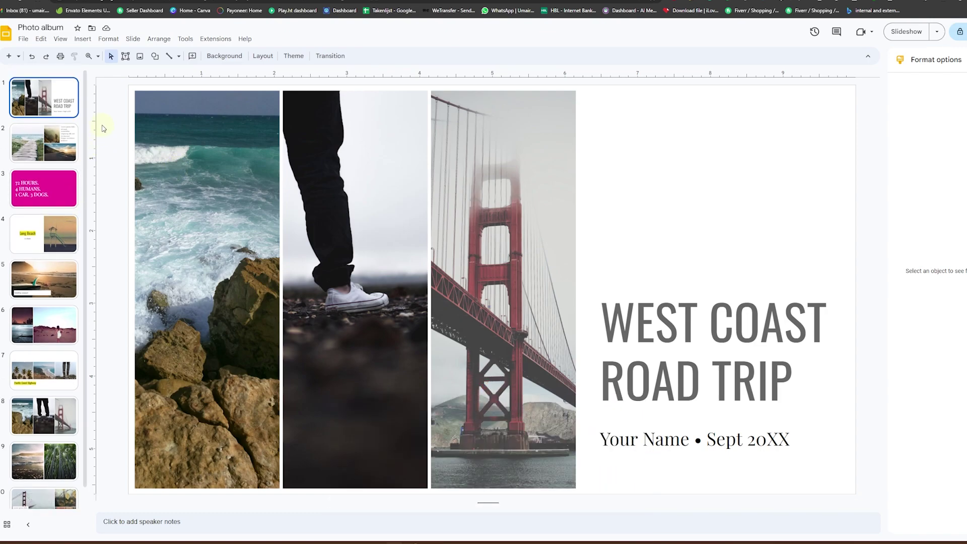
Find the pasted YouTube link through Insert > Video and select the Mr.Kitty - After Dark result
{"action": "left_click", "coordinate": [82, 39]}
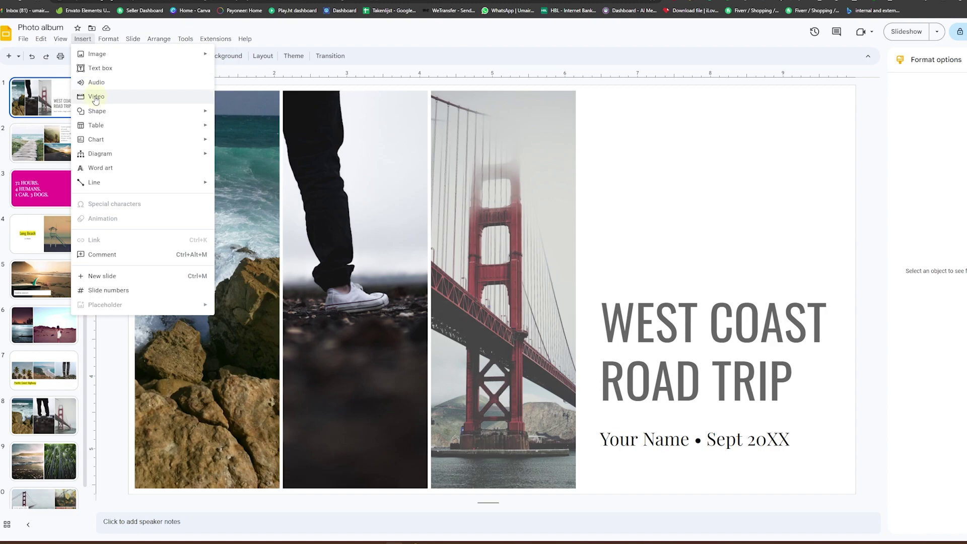
{"action": "left_click", "coordinate": [97, 96]}
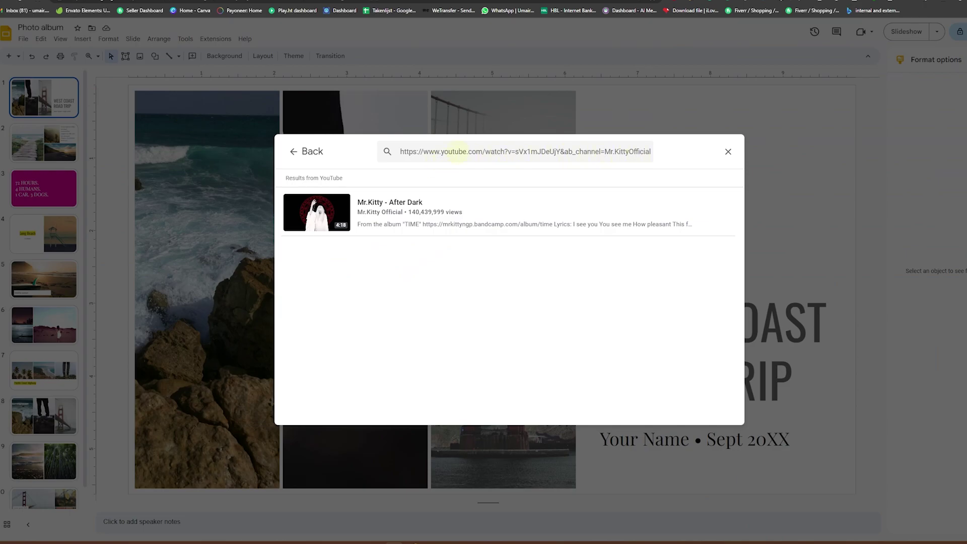
{"action": "left_click", "coordinate": [356, 213]}
Insert the After Dark video and move the tiny box to the slide's bottom-left corner
{"action": "left_click", "coordinate": [717, 412]}
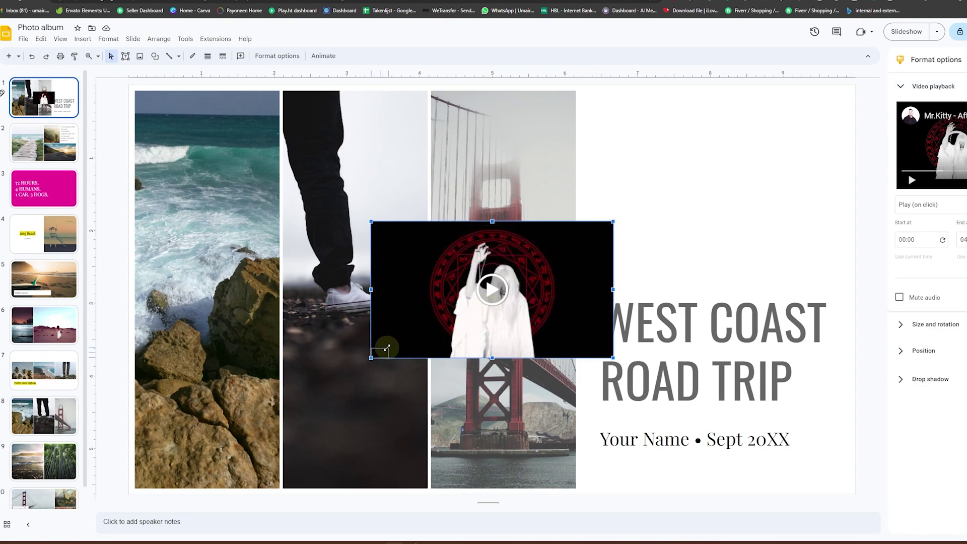
{"action": "key", "text": "Delete"}
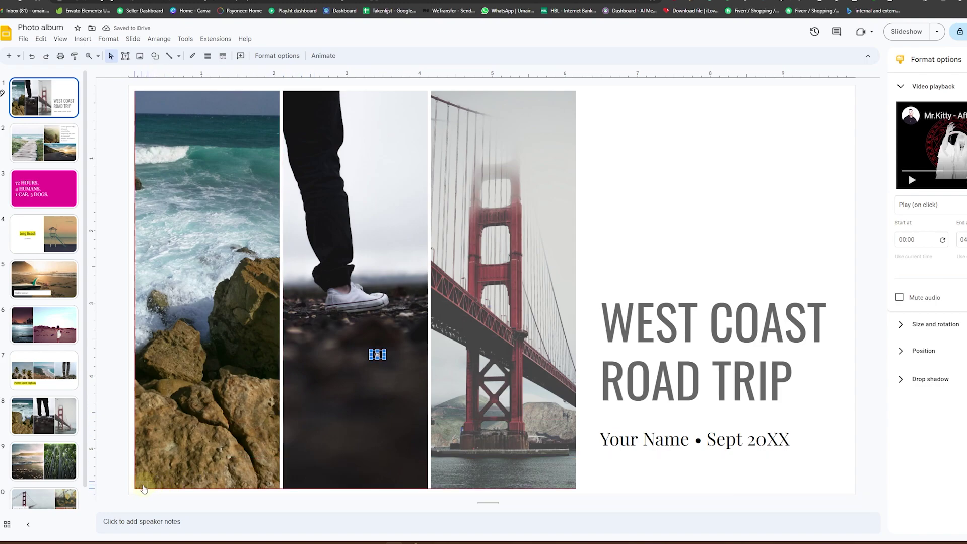
{"action": "left_click_drag", "start_coordinate": [378, 353], "coordinate": [144, 488]}
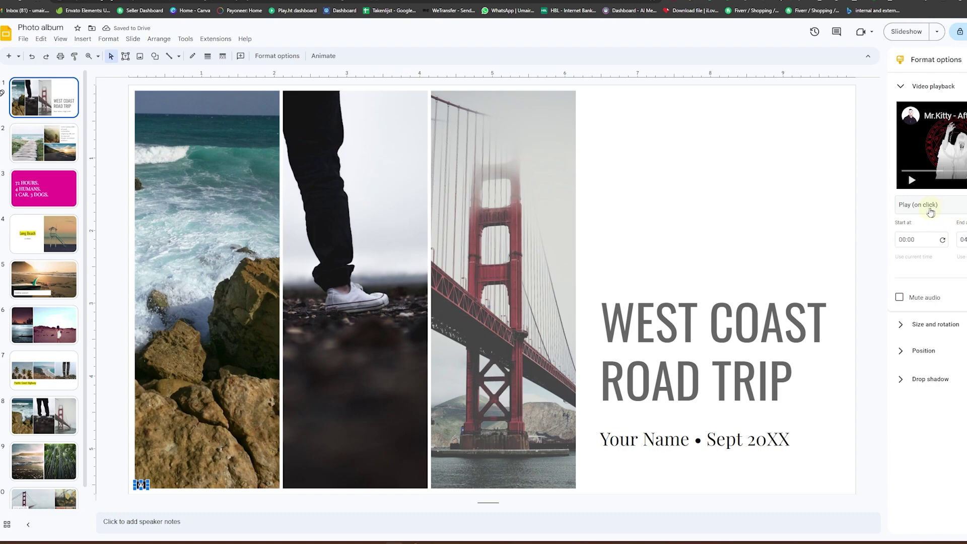
Switch the video playback from Play (on click) to Play (automatically)
{"action": "left_click", "coordinate": [947, 205]}
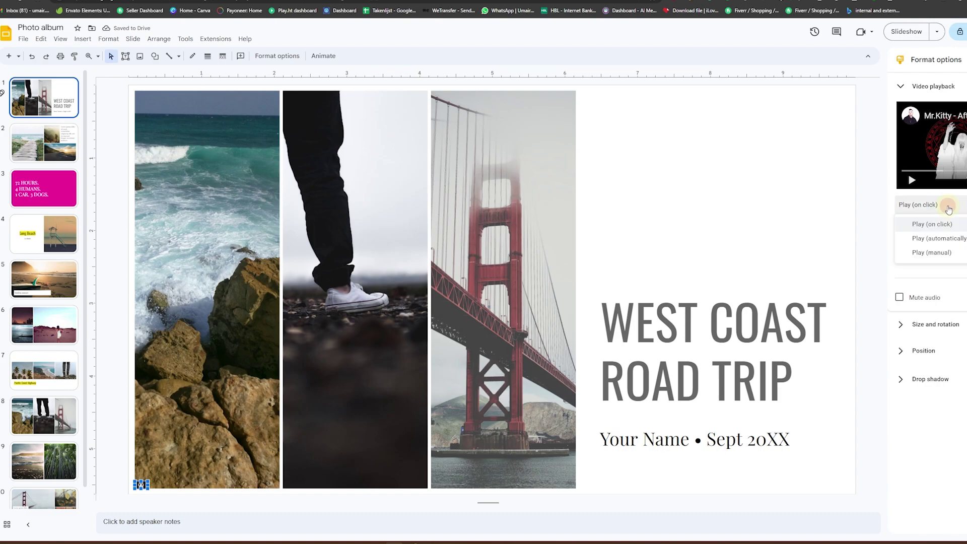
{"action": "left_click", "coordinate": [931, 239]}
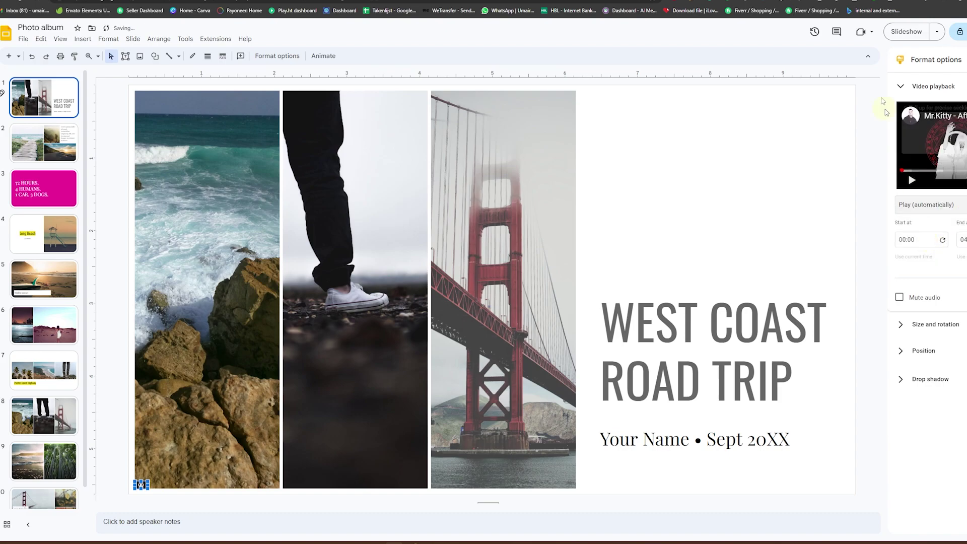